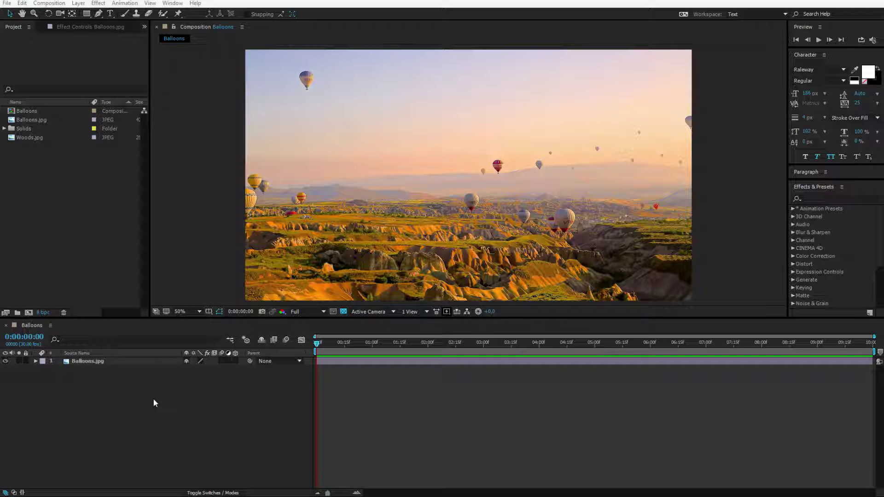
# - Delete the Balloons.jpg layer from the Balloons comp
pyautogui.click(154, 399)
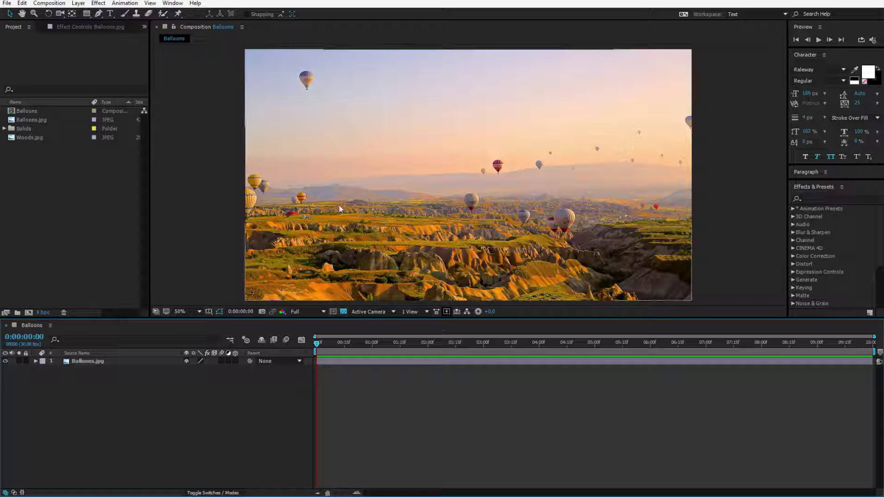
pyautogui.click(89, 362)
pyautogui.press('Delete')
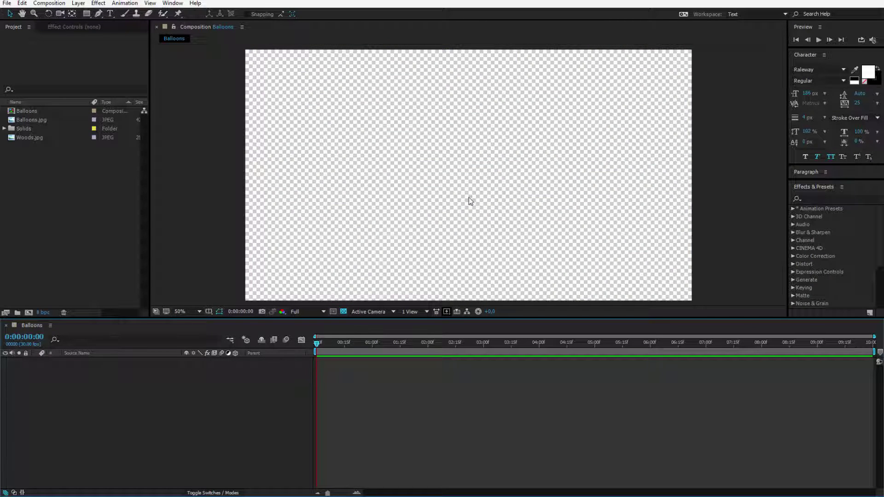
# - Toggle the transparency grid off and back on, and return the comp view to 50%
pyautogui.click(344, 312)
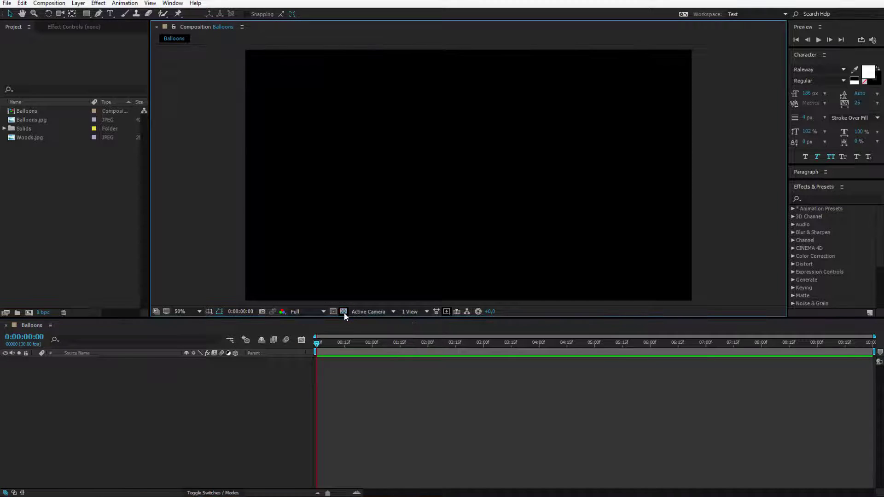
pyautogui.click(343, 313)
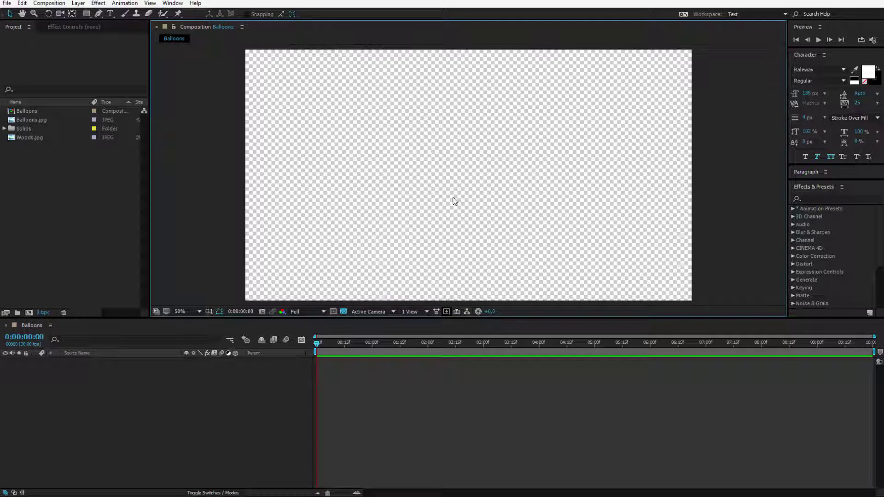
pyautogui.press(',')
pyautogui.press('.')
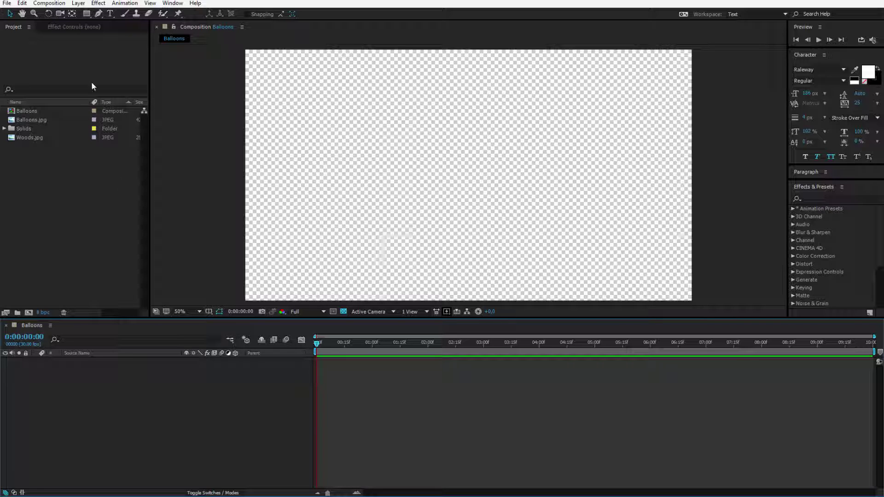
pyautogui.click(78, 3)
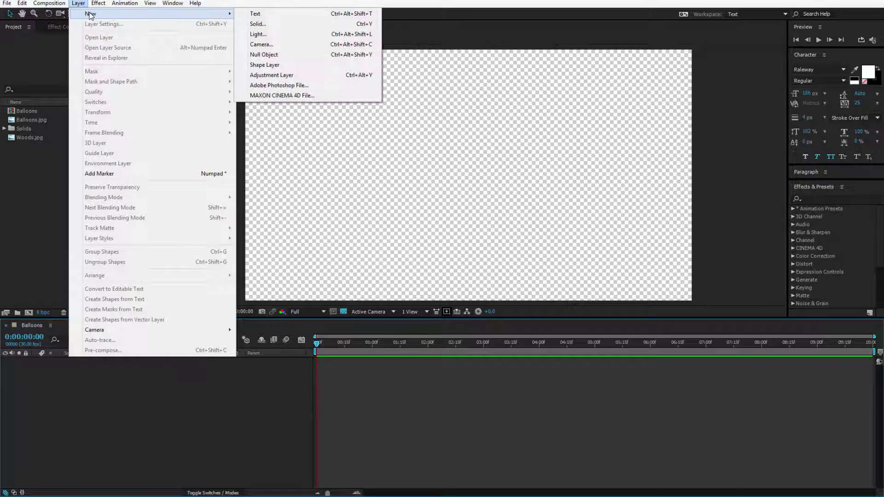
pyautogui.click(150, 383)
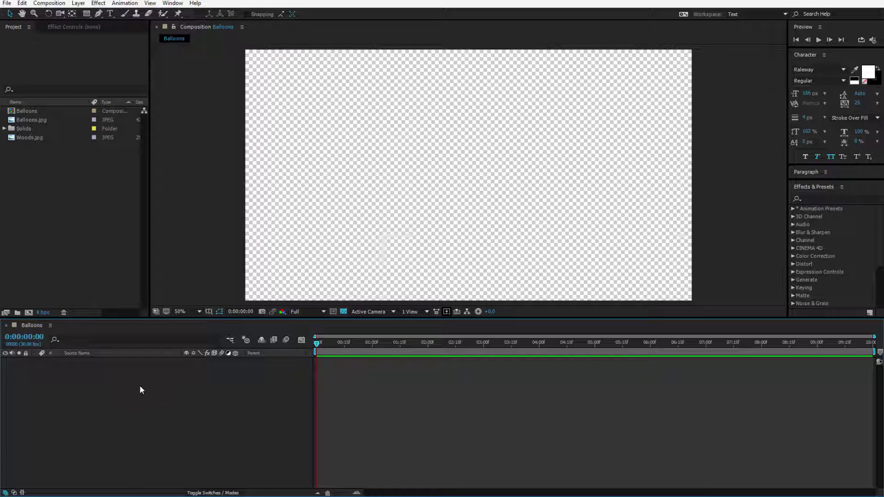
pyautogui.rightClick(139, 386)
pyautogui.moveTo(162, 391)
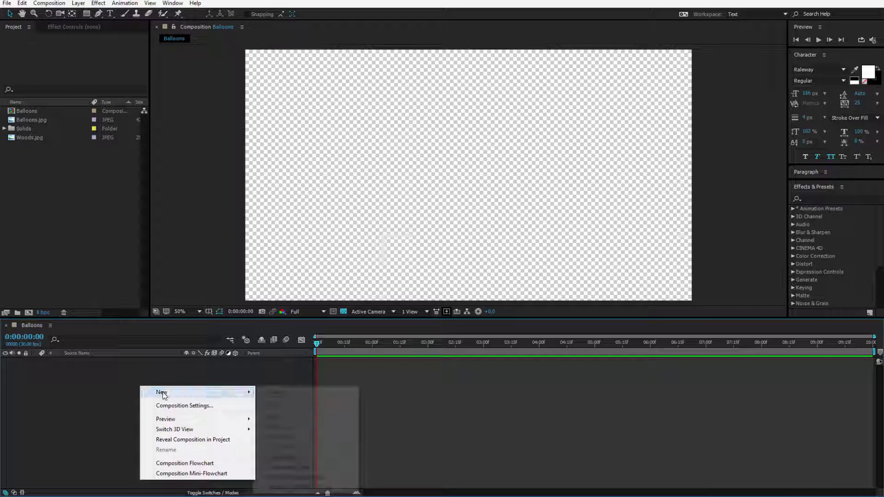
pyautogui.click(97, 395)
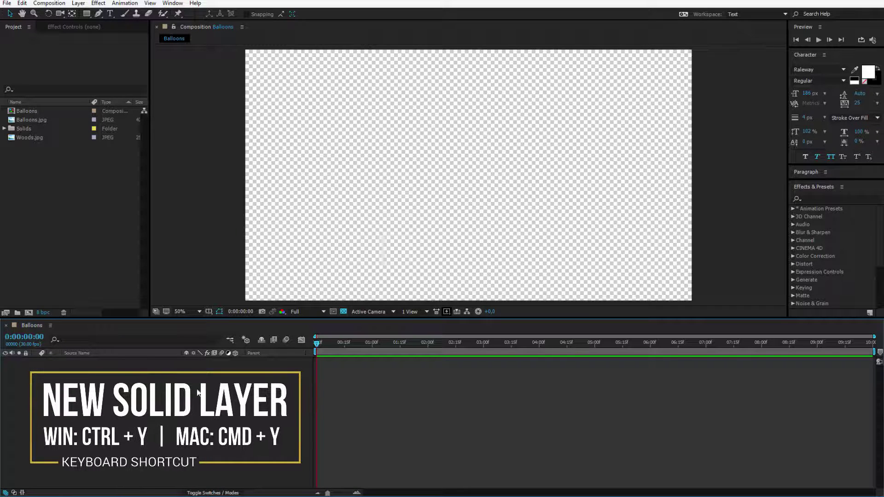
# - Start a new full-frame 1920×1080 solid with Ctrl+Y
pyautogui.hotkey('ctrl', 'y')
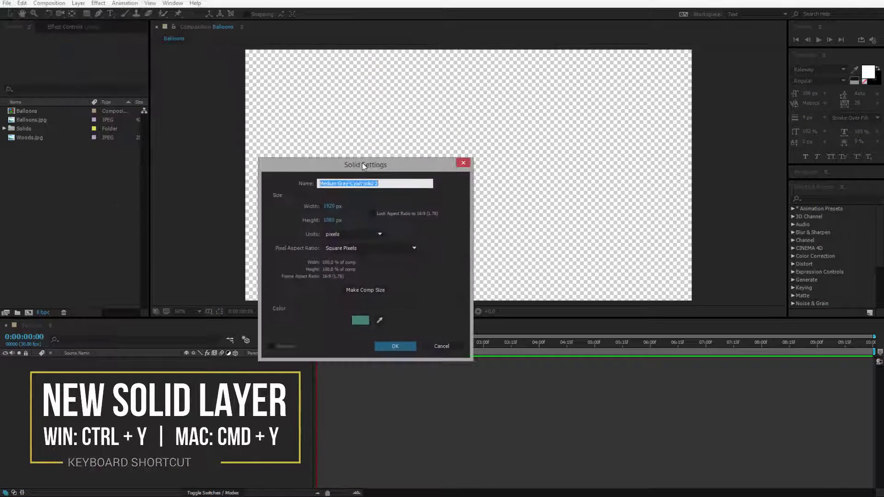
pyautogui.moveTo(364, 166); pyautogui.dragTo(402, 172)
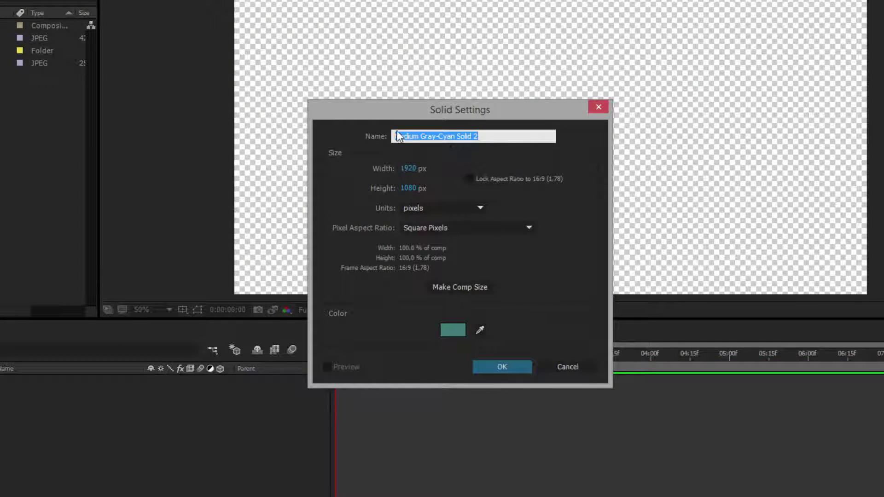
pyautogui.click(484, 130)
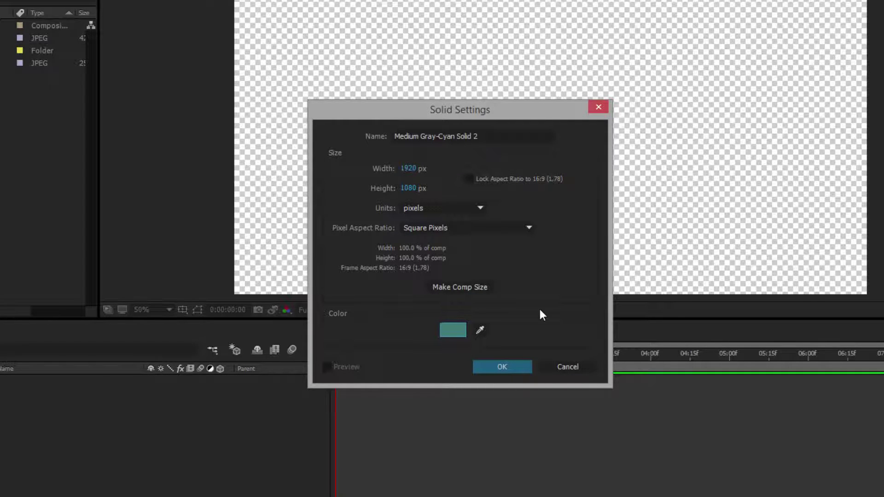
# - Change the solid's colour from teal to yellow and begin editing its name
pyautogui.click(453, 330)
pyautogui.moveTo(86, 5); pyautogui.dragTo(84, 19)
pyautogui.press('Return')
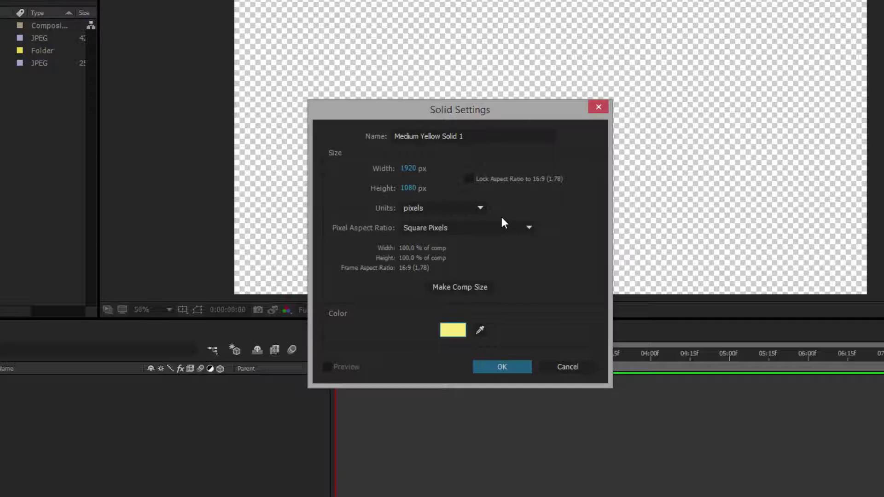
pyautogui.click(398, 135)
pyautogui.press('End')
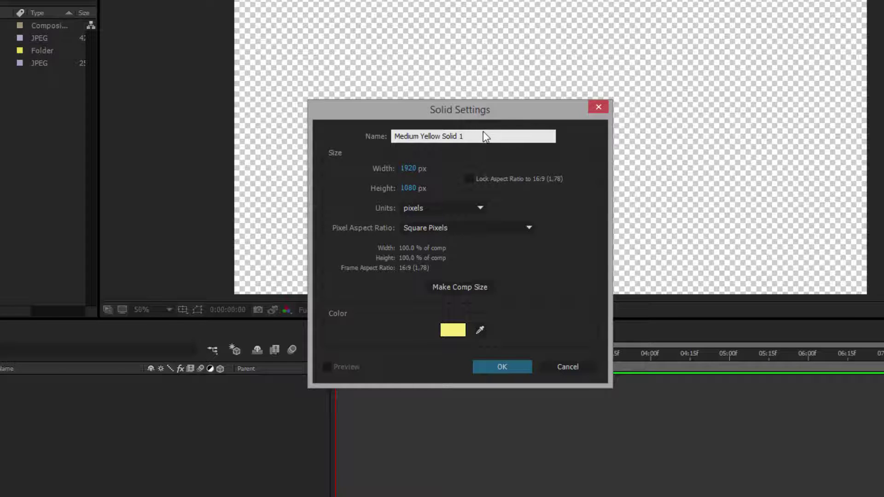
# - Name the solid 'Effects', try smaller width and height values, then restore the 1920×1080 comp size
pyautogui.hotkey('ctrl', 'a')
pyautogui.write('Effects')
pyautogui.moveTo(411, 193); pyautogui.dragTo(318, 193)
pyautogui.moveTo(417, 168); pyautogui.dragTo(355, 189)
pyautogui.moveTo(409, 168); pyautogui.dragTo(396, 171)
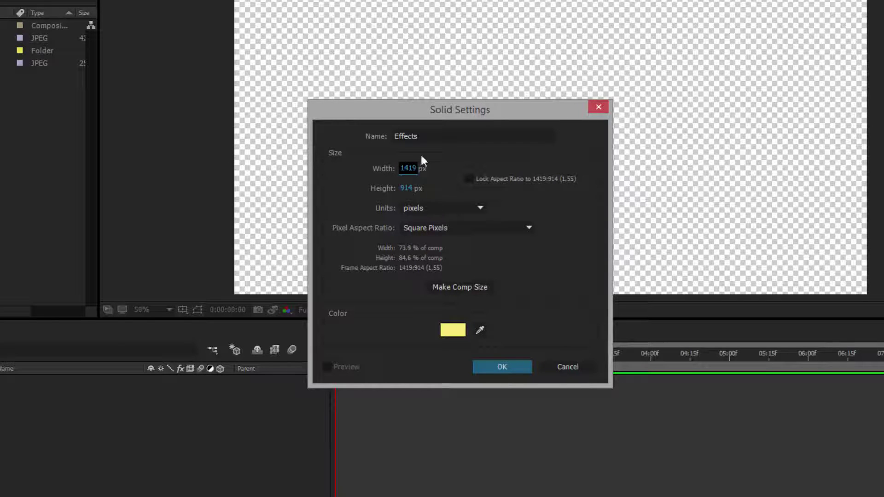
pyautogui.write('1275')
pyautogui.click(460, 288)
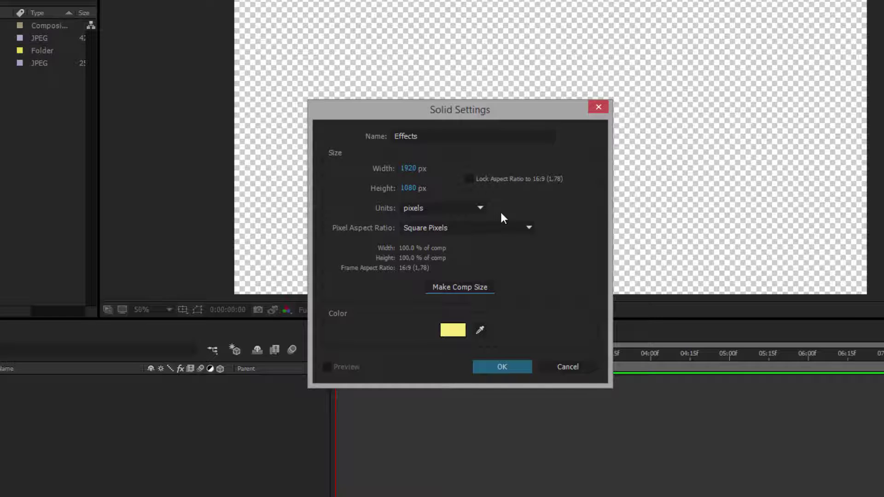
# - Switch the size units to % of composition, set height to 50%, and create the Effects solid
pyautogui.click(477, 206)
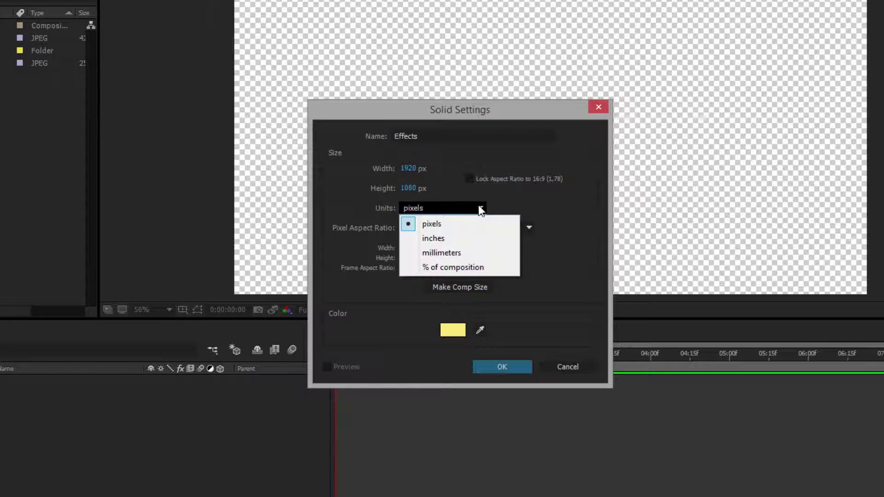
pyautogui.click(427, 271)
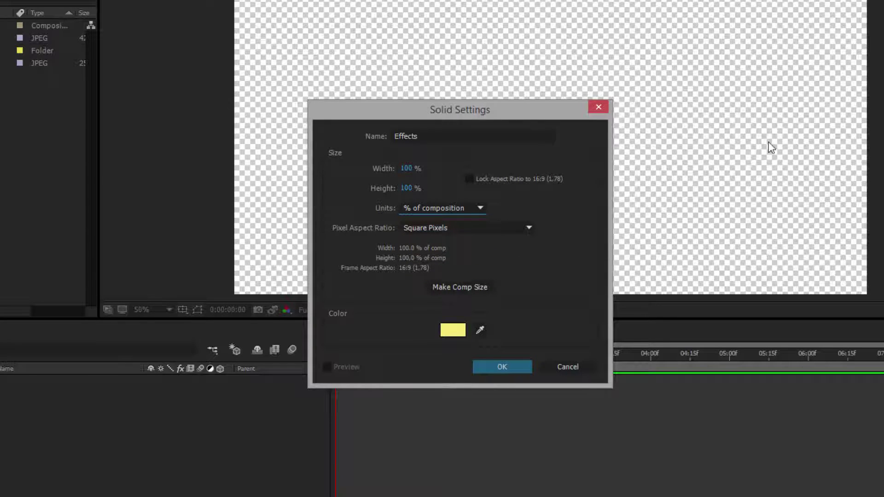
pyautogui.click(406, 188)
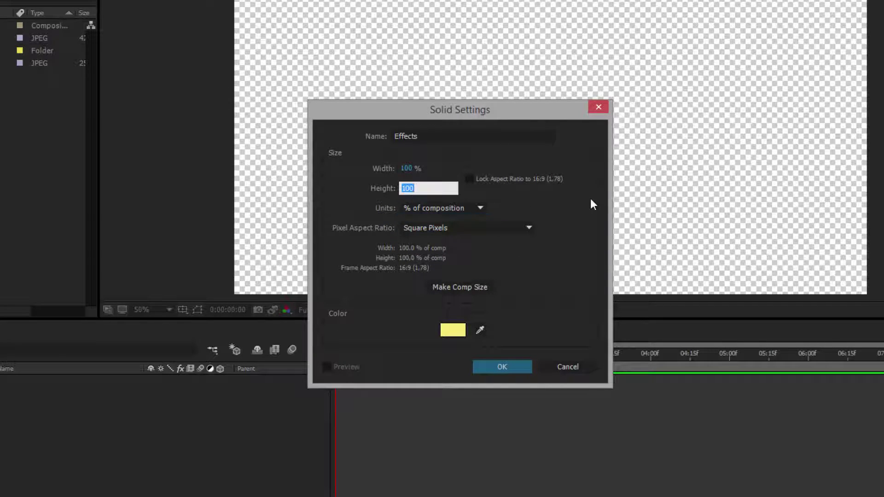
pyautogui.write('50')
pyautogui.press('Return')
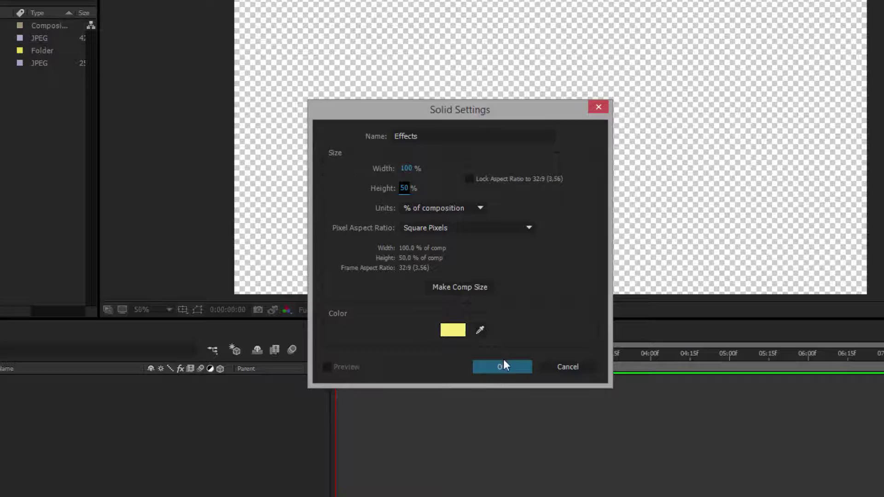
pyautogui.click(499, 370)
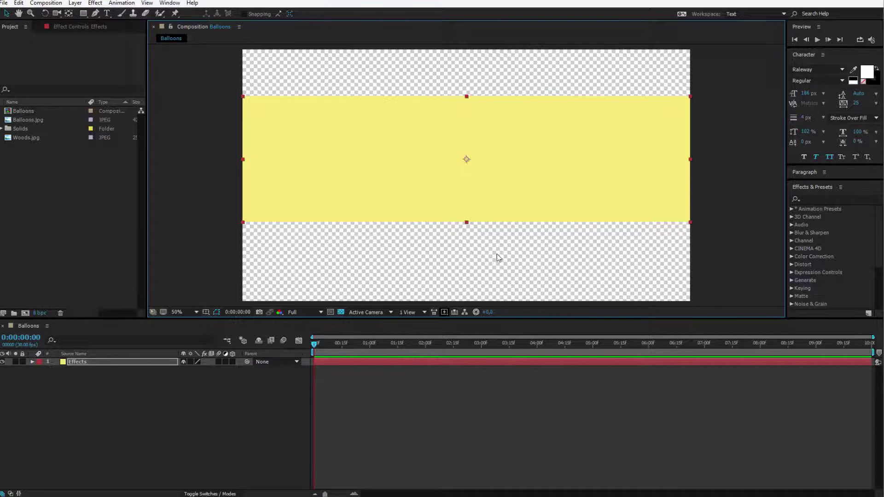
pyautogui.rightClick(110, 388)
pyautogui.moveTo(129, 395)
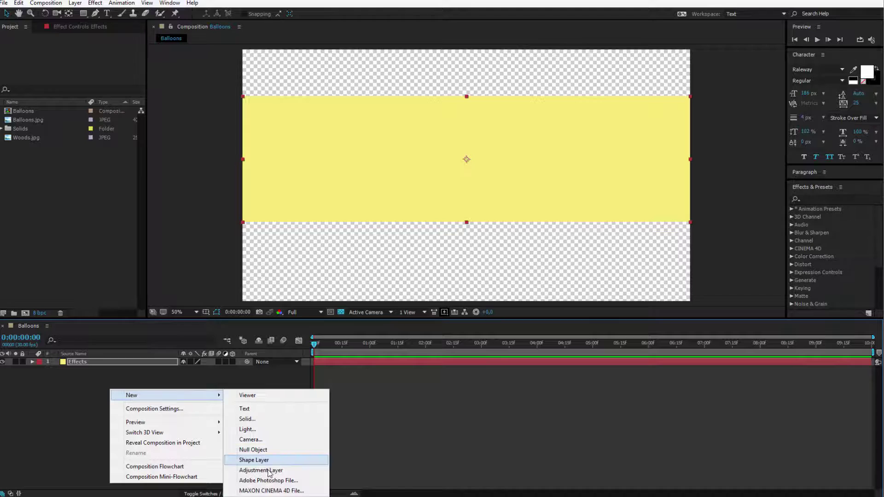
pyautogui.click(82, 427)
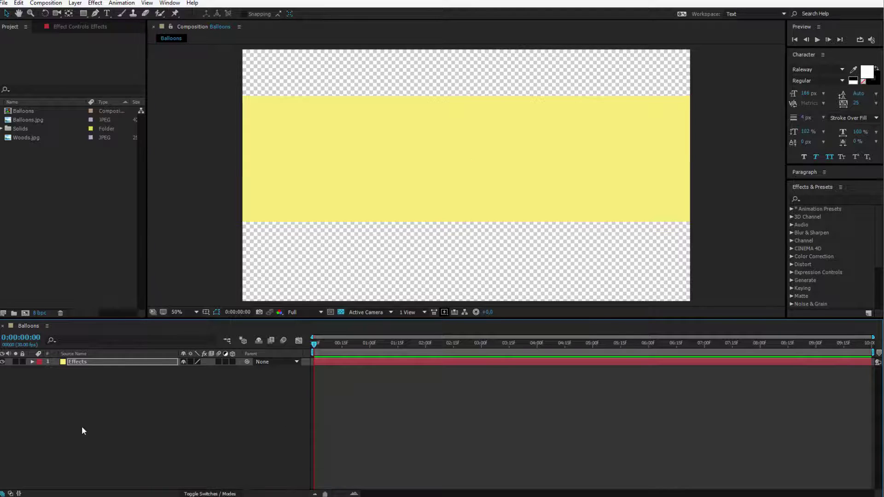
pyautogui.click(84, 362)
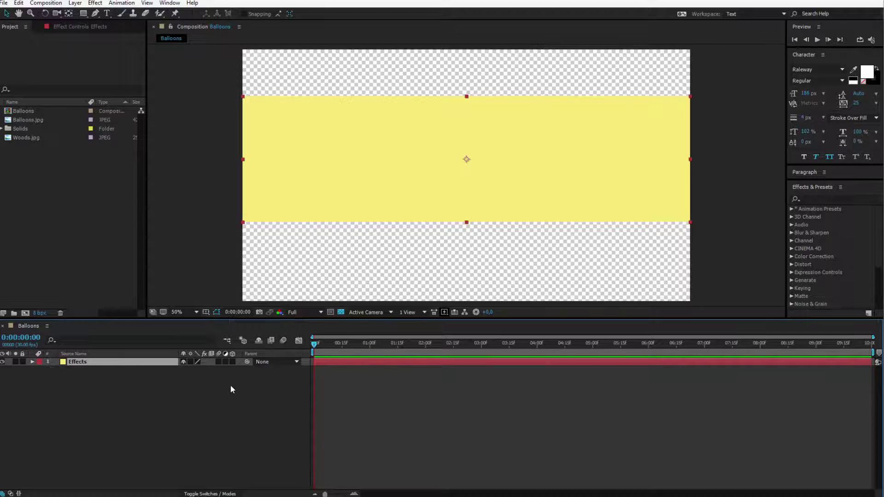
pyautogui.click(225, 362)
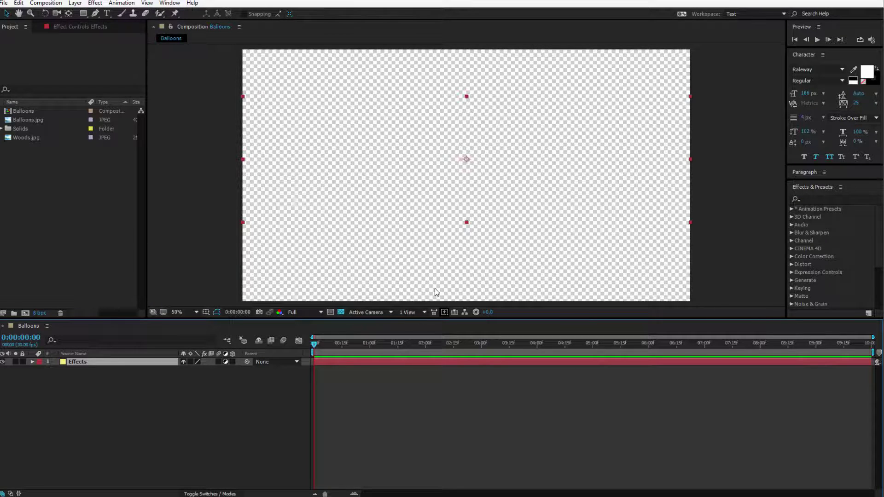
pyautogui.click(276, 401)
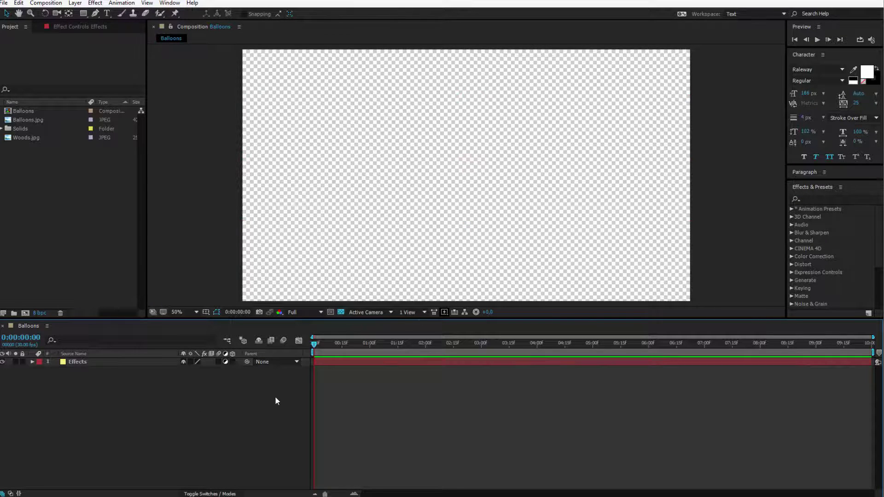
pyautogui.click(225, 362)
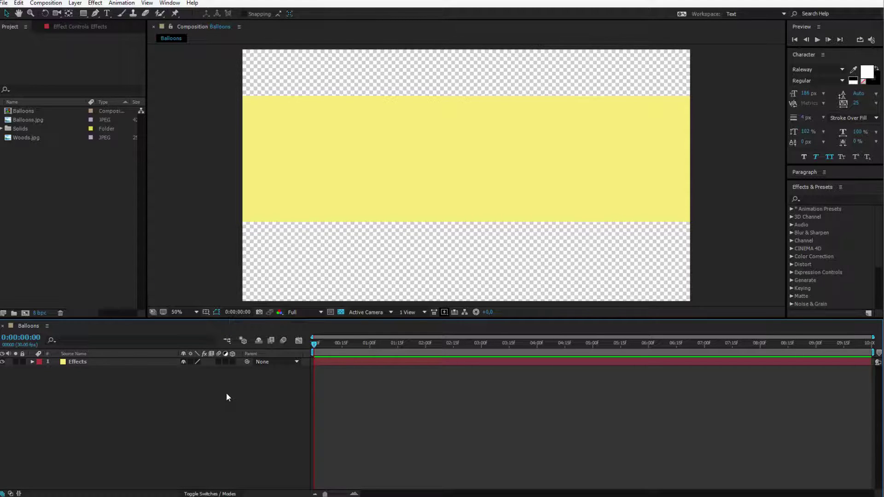
pyautogui.moveTo(28, 120); pyautogui.dragTo(158, 382)
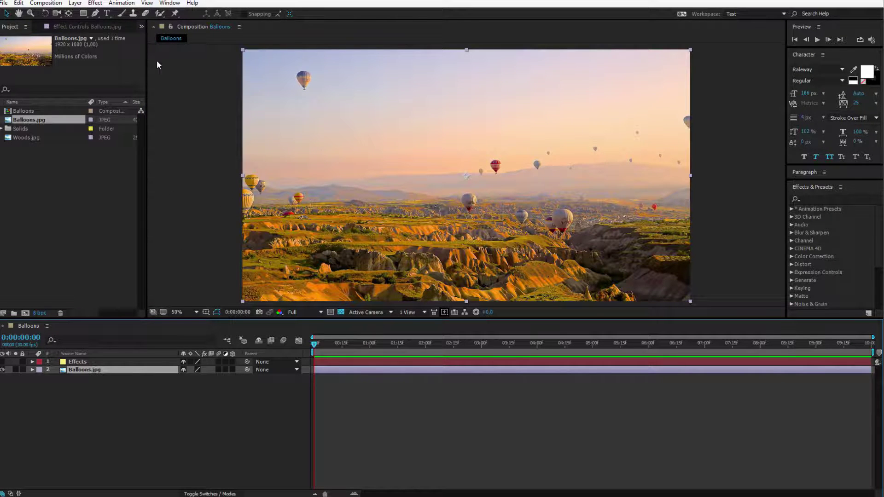
# - Show Balloons.jpg's effect controls and search Effects & Presets for 'gradient'
pyautogui.click(81, 25)
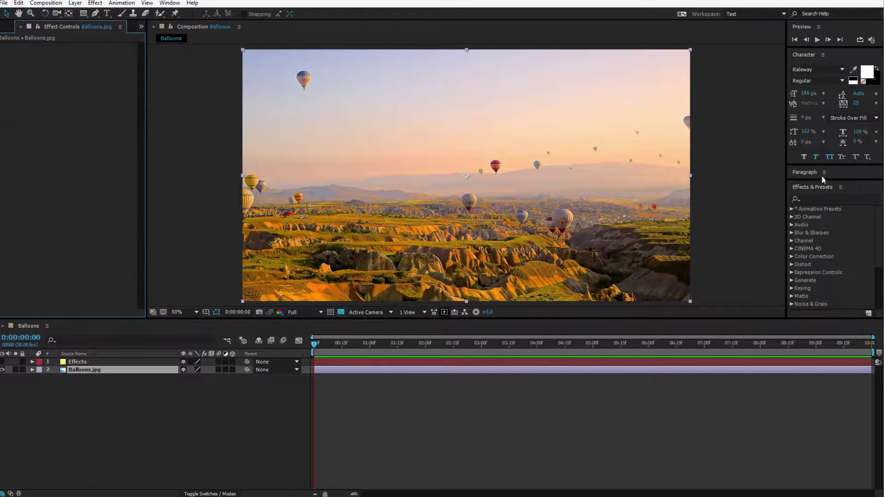
pyautogui.click(814, 199)
pyautogui.write('gradient')
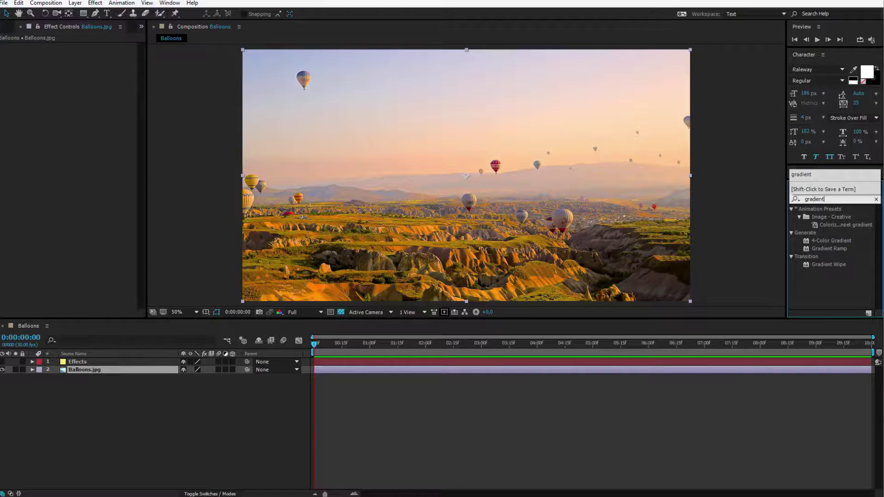
pyautogui.moveTo(831, 240); pyautogui.dragTo(52, 140)
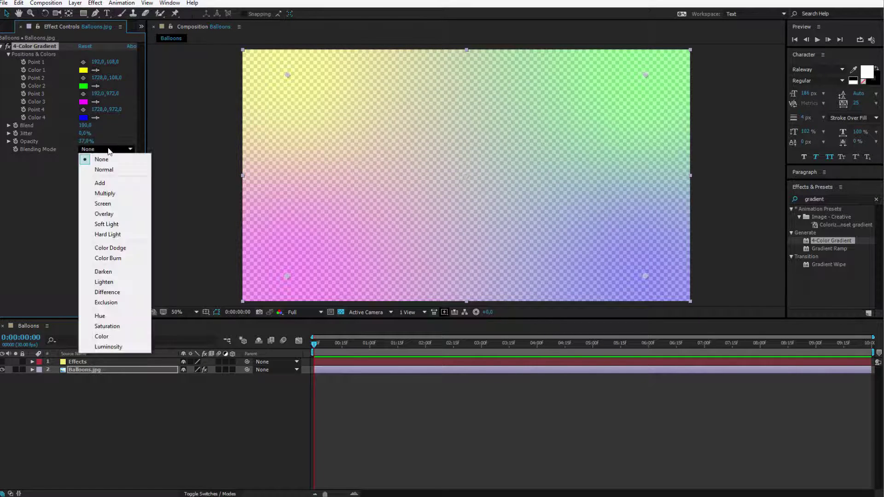
pyautogui.click(108, 184)
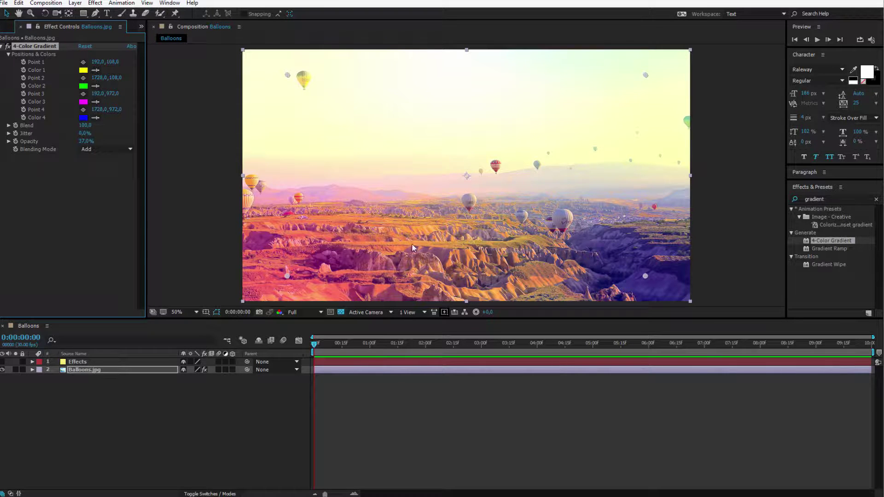
# - Remove the gradient from Balloons.jpg and restore the 4-Color Gradient on the Effects layer
pyautogui.press('Delete')
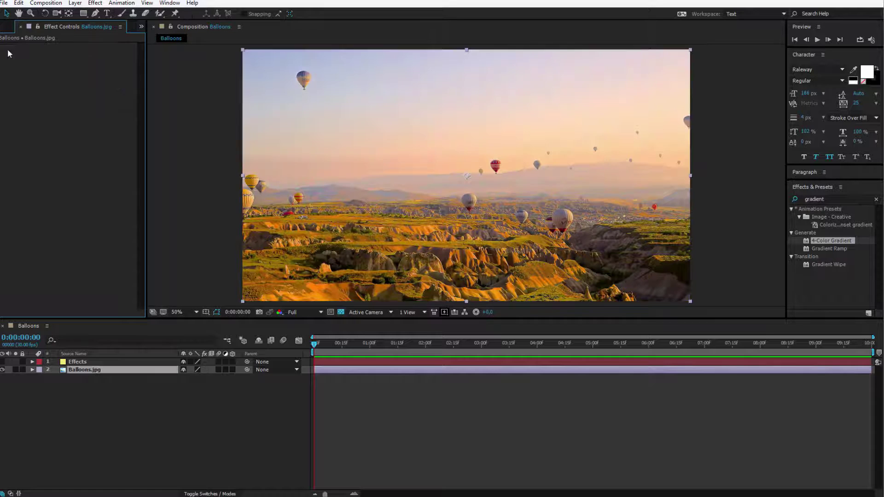
pyautogui.hotkey('ctrl', 'Up')
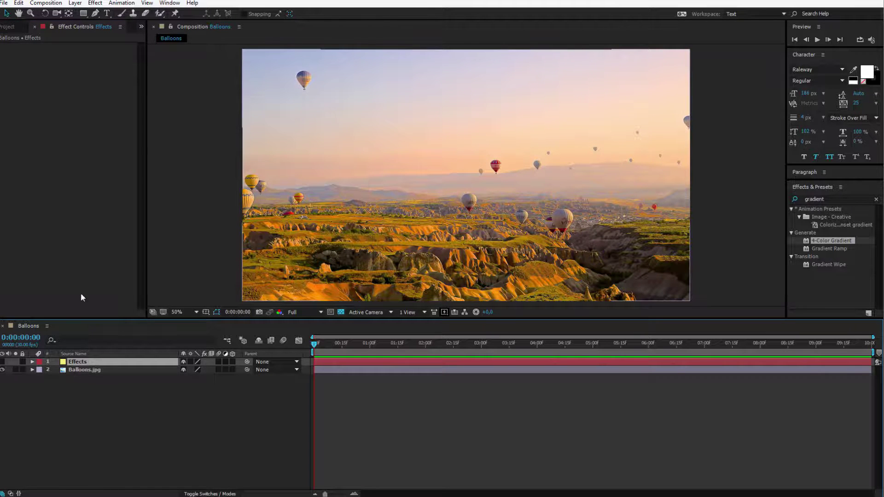
pyautogui.click(70, 177)
pyautogui.hotkey('ctrl', 'z')
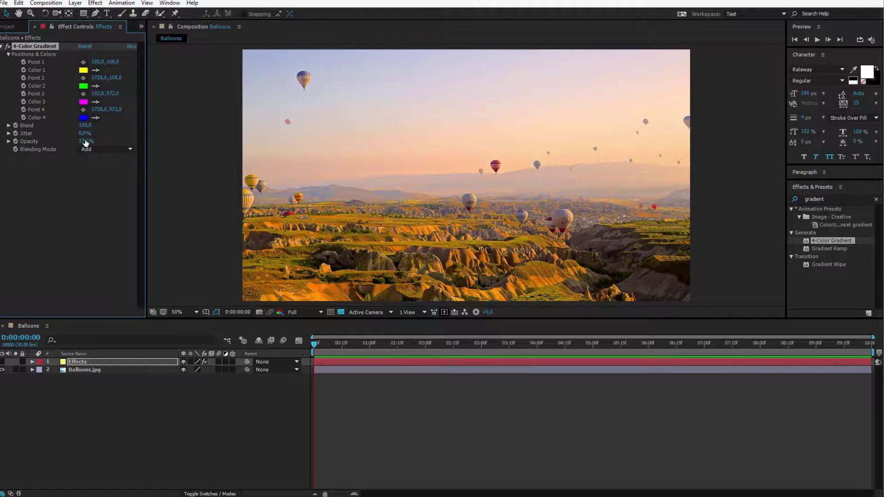
# - Set the gradient's blending to None, make the Effects layer visible, and lower opacity to 44%
pyautogui.moveTo(86, 141); pyautogui.dragTo(121, 142)
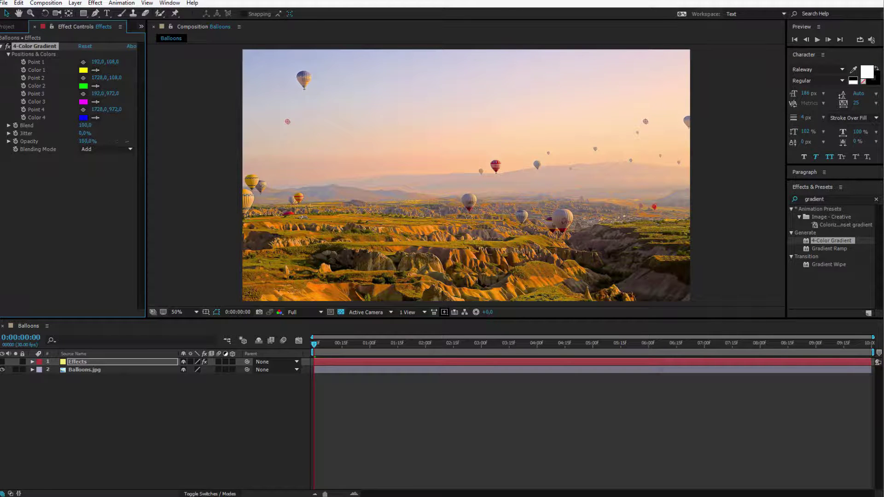
pyautogui.click(121, 148)
pyautogui.click(106, 159)
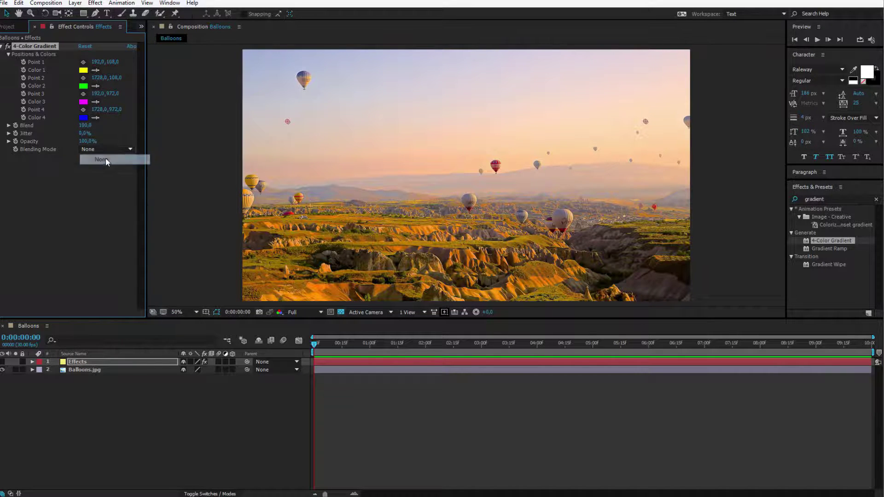
pyautogui.click(9, 380)
pyautogui.click(2, 362)
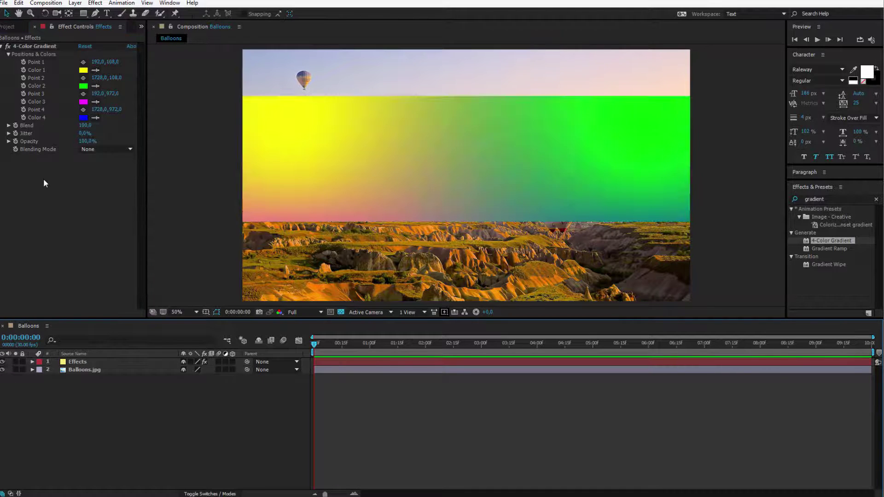
pyautogui.moveTo(84, 145); pyautogui.dragTo(58, 141)
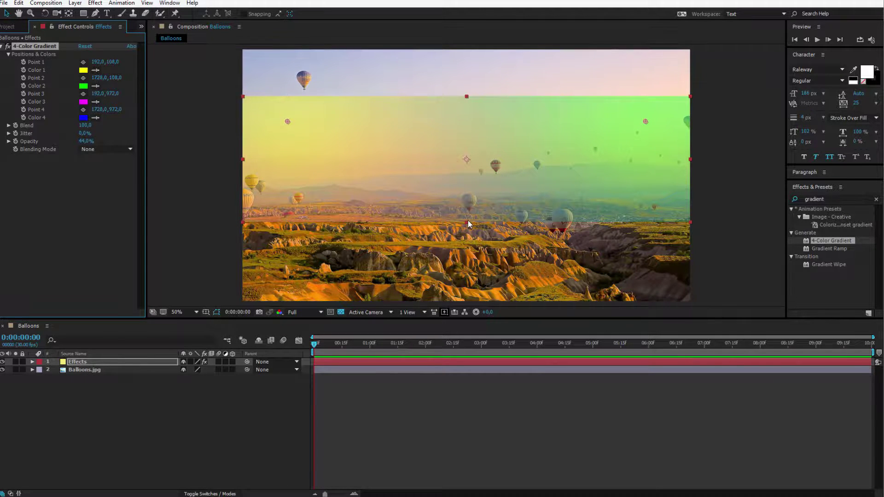
# - Stretch the Effects layer to fill the frame and set its layer Opacity to 48%
pyautogui.moveTo(469, 224); pyautogui.dragTo(481, 303)
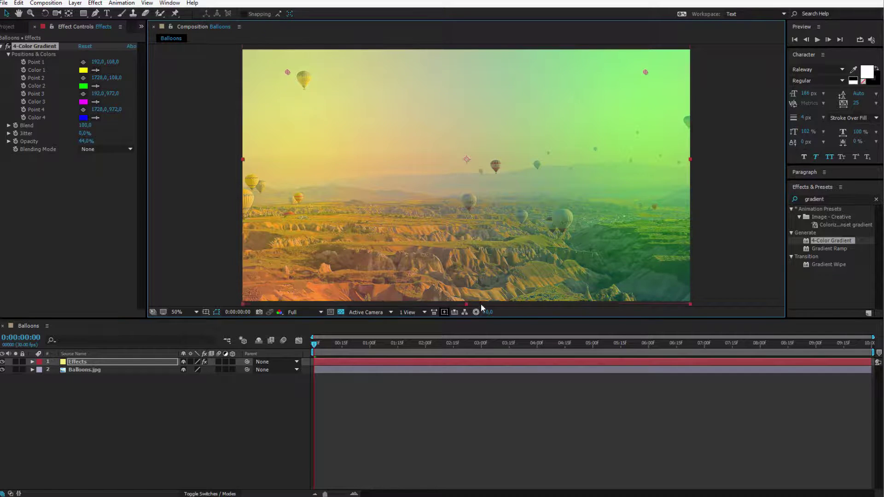
pyautogui.click(33, 361)
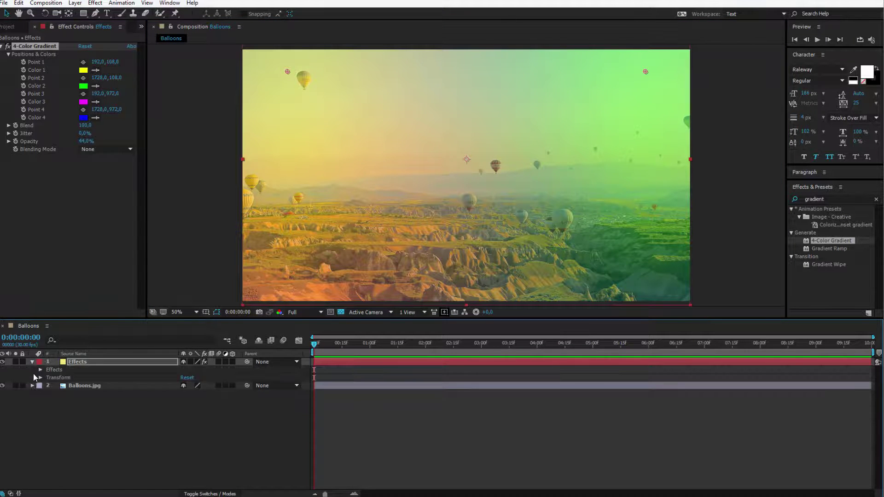
pyautogui.click(40, 378)
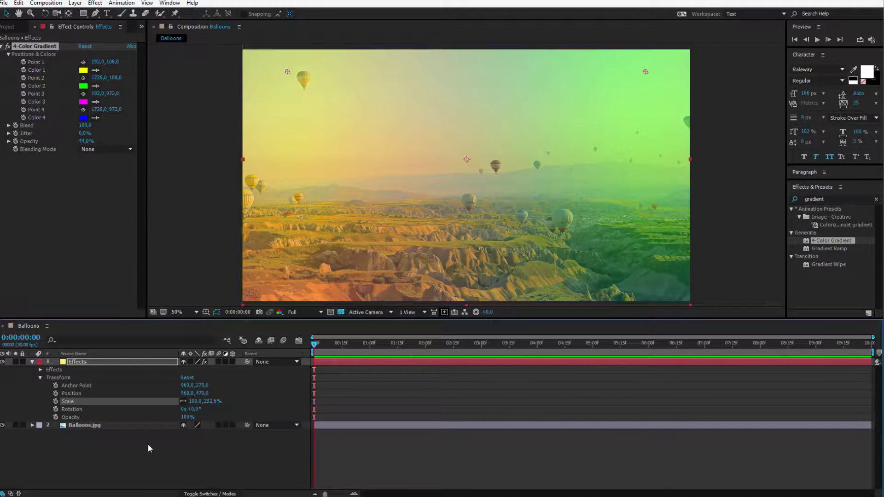
pyautogui.click(81, 393)
pyautogui.click(84, 403)
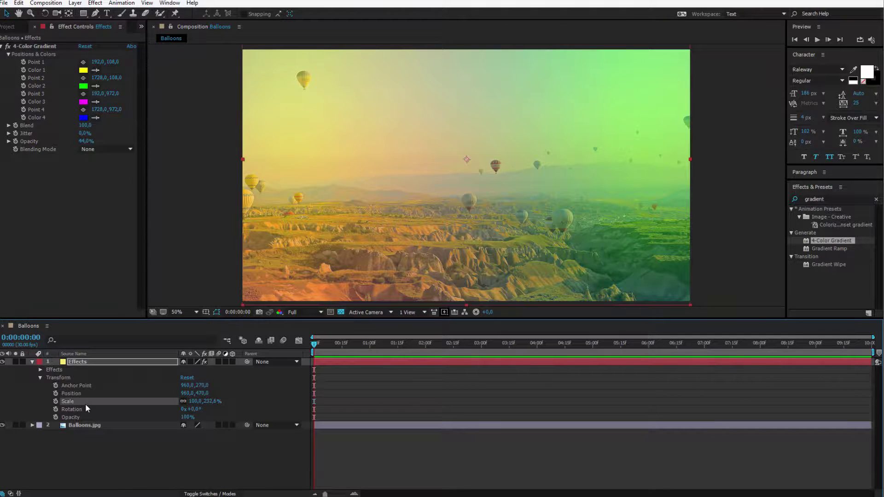
pyautogui.click(84, 409)
pyautogui.click(84, 417)
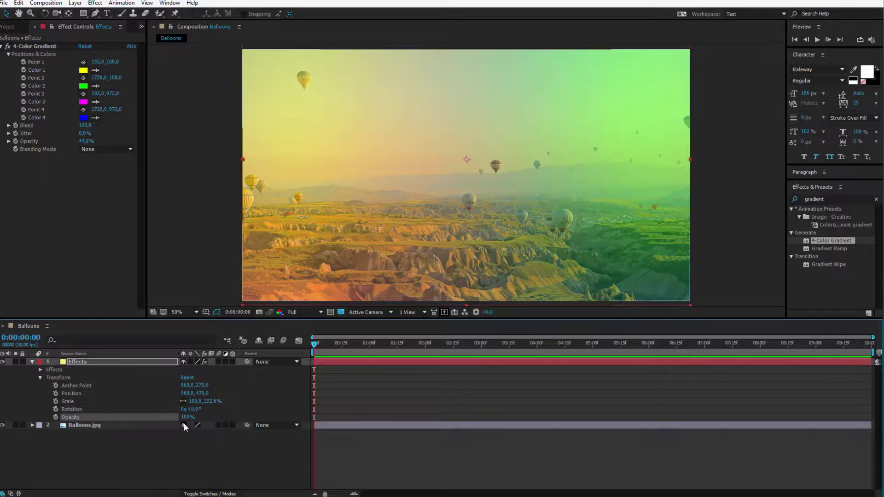
pyautogui.moveTo(186, 417)
pyautogui.mouseDown()
pyautogui.moveTo(162, 421)
pyautogui.moveTo(183, 418)
pyautogui.mouseUp()
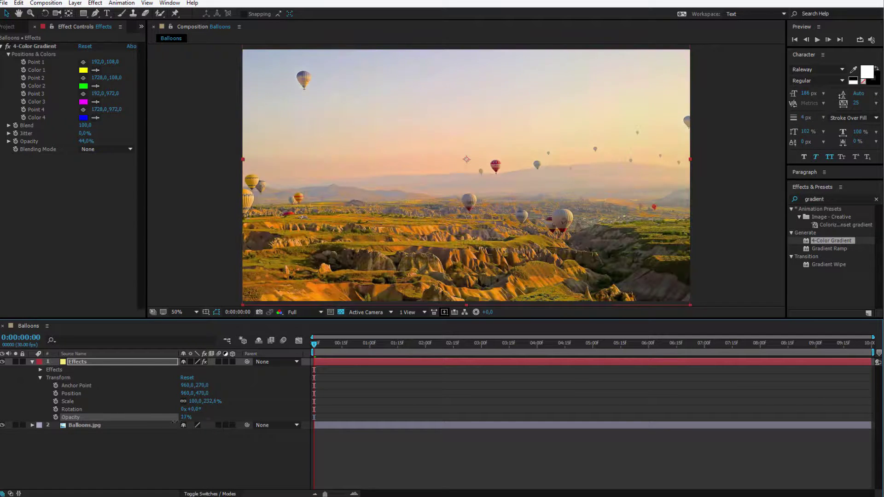
# - Set the Effects layer's blend mode to Add
pyautogui.click(207, 494)
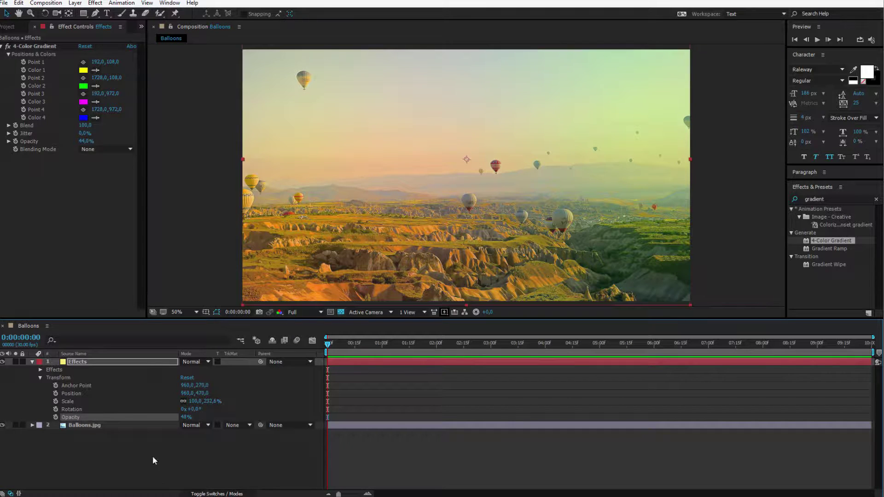
pyautogui.click(207, 361)
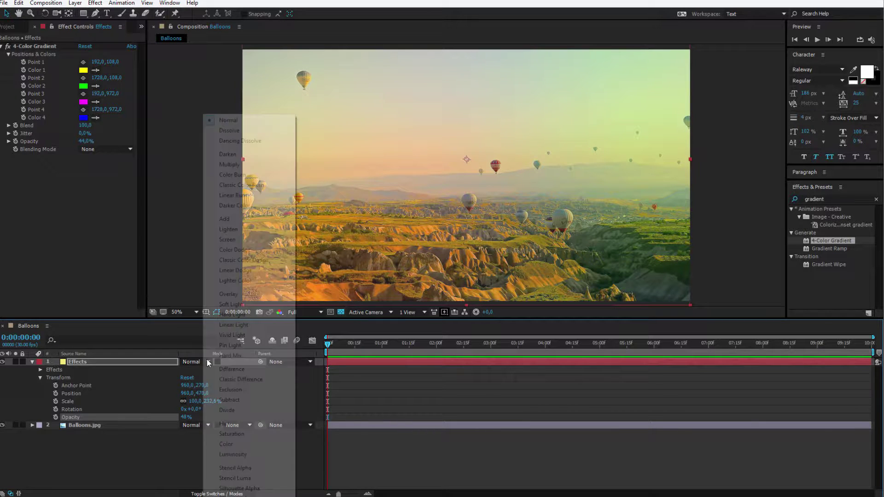
pyautogui.click(238, 220)
# - Select both the Effects and Balloons.jpg layers in the timeline
pyautogui.click(95, 364)
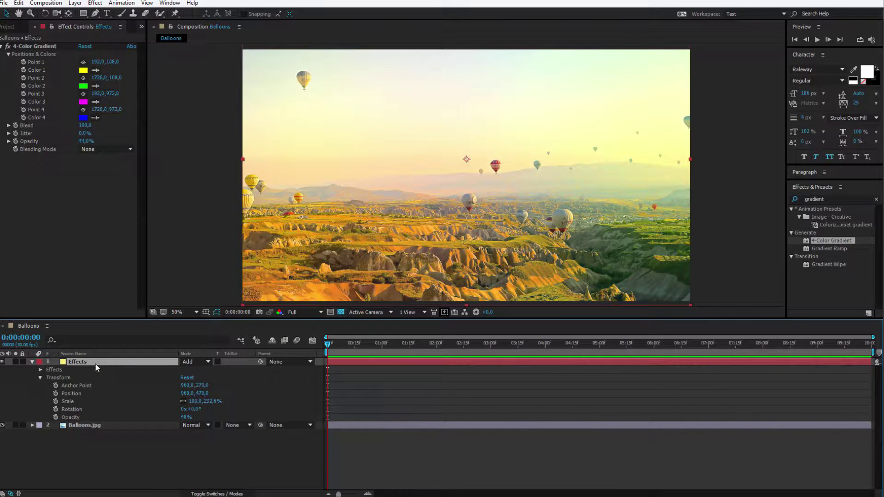
pyautogui.click(90, 425)
pyautogui.click(135, 453)
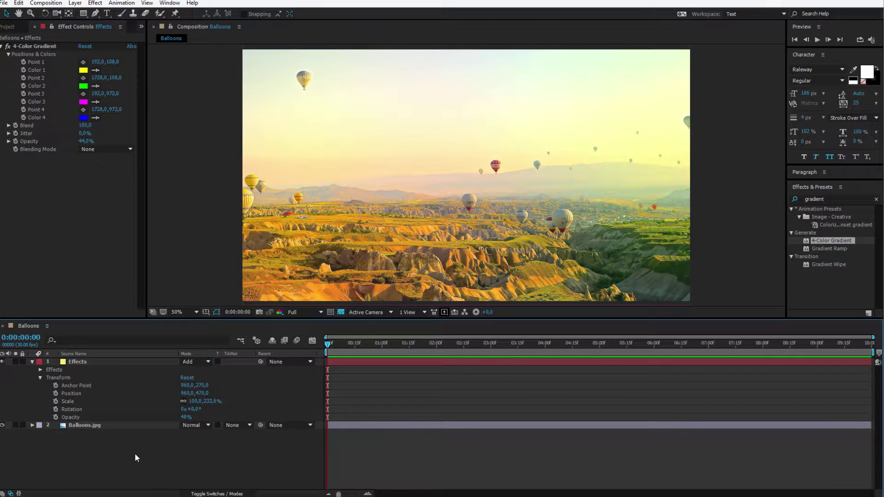
pyautogui.moveTo(145, 457); pyautogui.dragTo(77, 372)
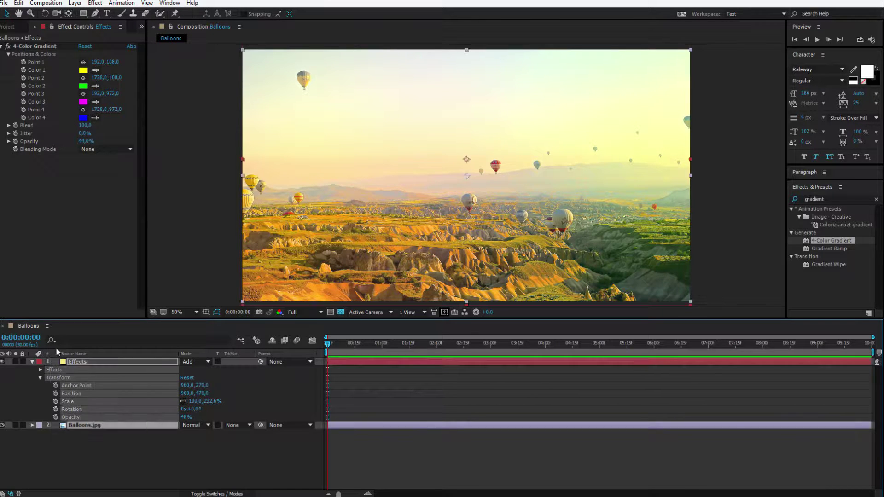
# - Delete both layers and start a new solid with hex colour 7BF978
pyautogui.press('Delete')
pyautogui.press('Delete')
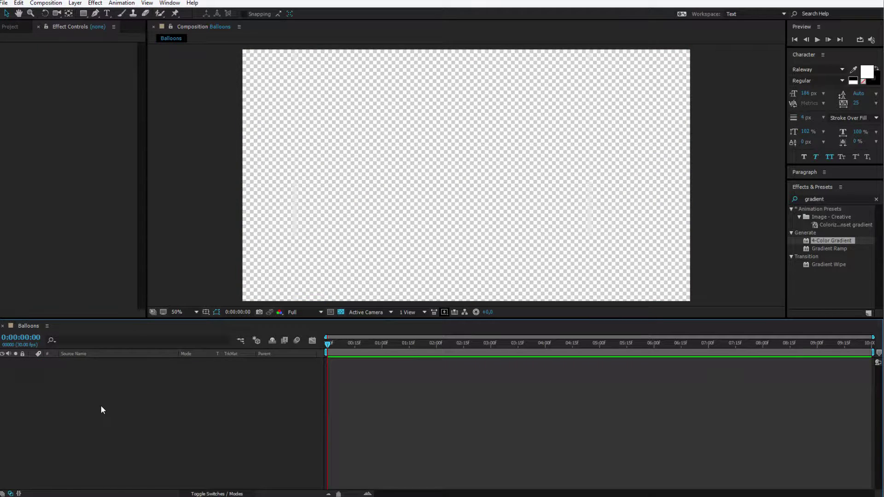
pyautogui.hotkey('ctrl', 'y')
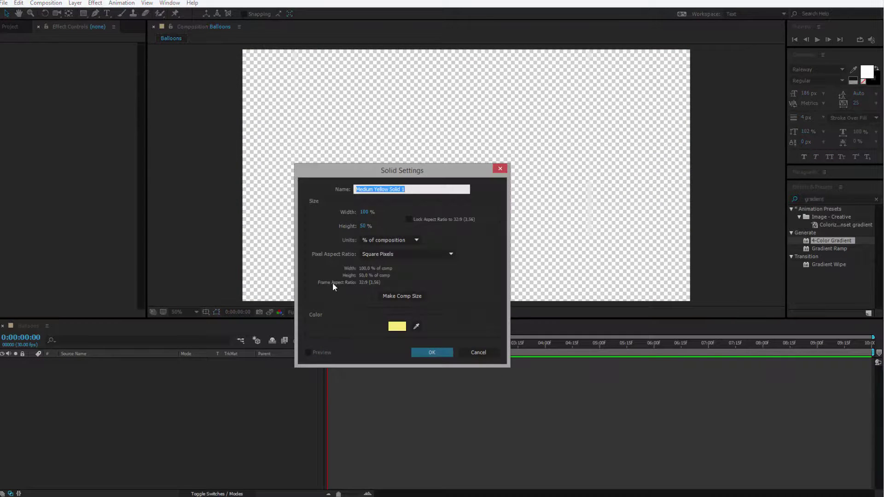
pyautogui.click(397, 327)
pyautogui.write('7BF978')
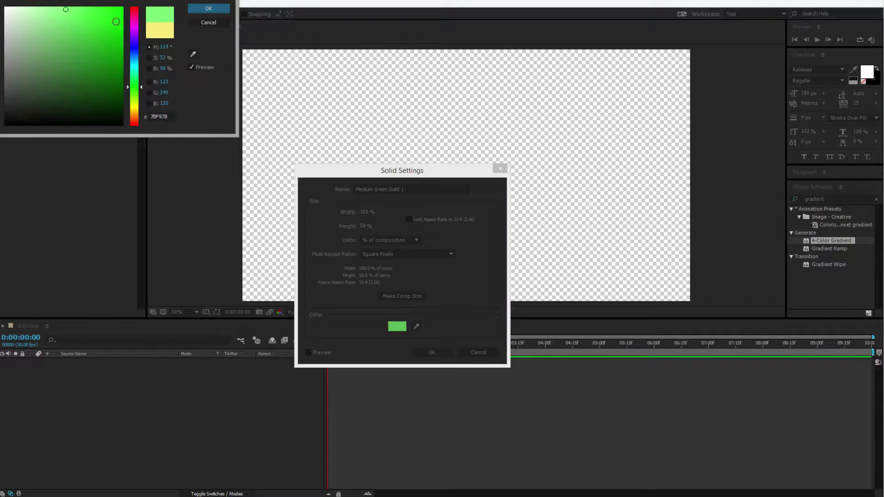
# - Adjust to a darker gray-green, create the solid, and stretch it to fill the frame
pyautogui.moveTo(138, 0); pyautogui.dragTo(271, 114)
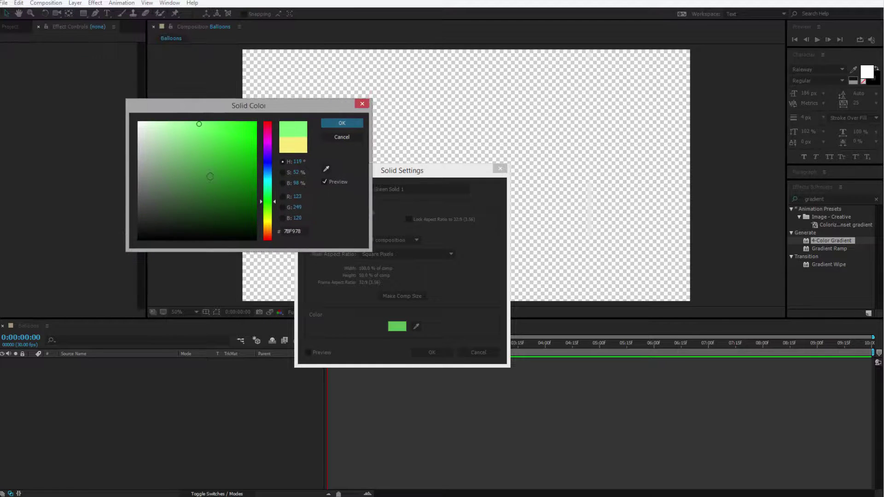
pyautogui.moveTo(168, 183); pyautogui.dragTo(175, 191)
pyautogui.click(324, 123)
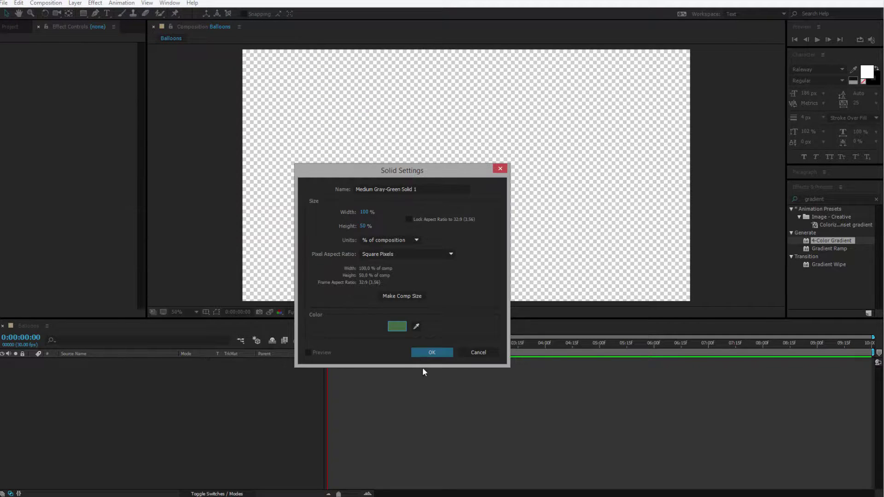
pyautogui.click(420, 352)
pyautogui.moveTo(466, 239); pyautogui.dragTo(471, 306)
pyautogui.click(122, 379)
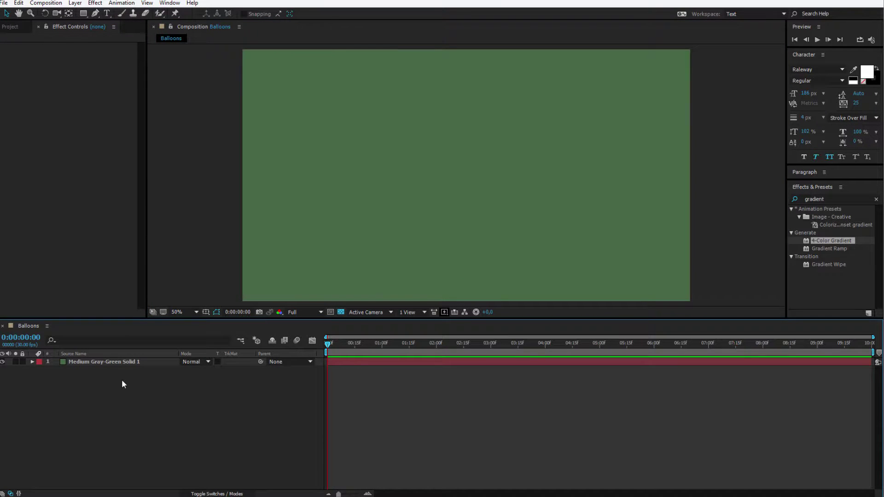
# - Add more Medium Gray-Green solids with repeated Ctrl+Y and Enter, then clear the selection
pyautogui.hotkey('ctrl', 'y')
pyautogui.press('Return')
pyautogui.hotkey('ctrl', 'y')
pyautogui.press('Return')
pyautogui.hotkey('ctrl', 'y')
pyautogui.press('Return')
pyautogui.hotkey('ctrl', 'y')
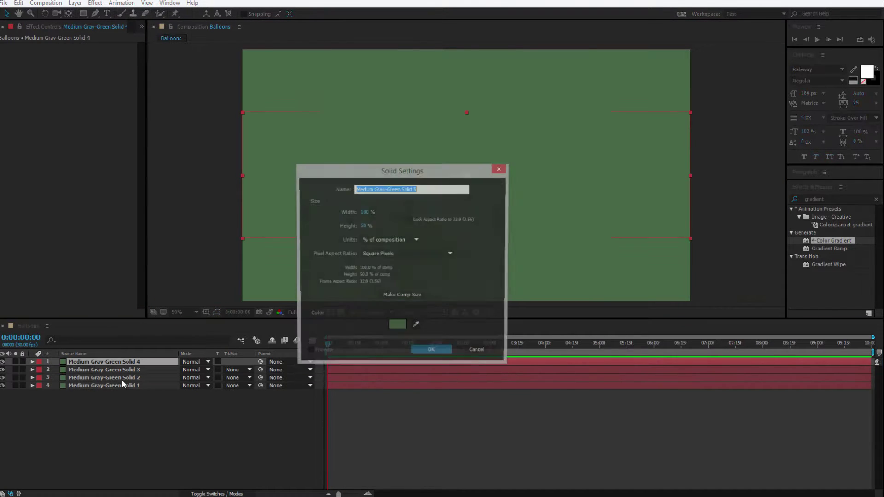
pyautogui.press('Return')
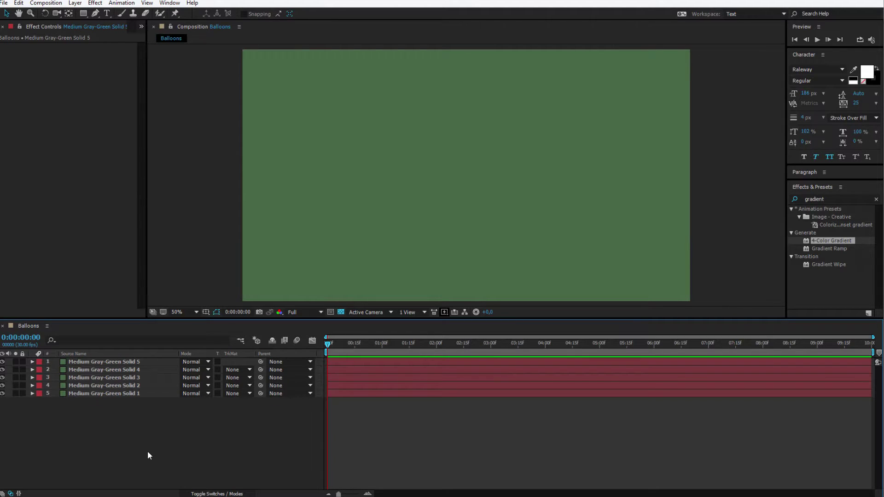
pyautogui.moveTo(147, 450); pyautogui.dragTo(103, 396)
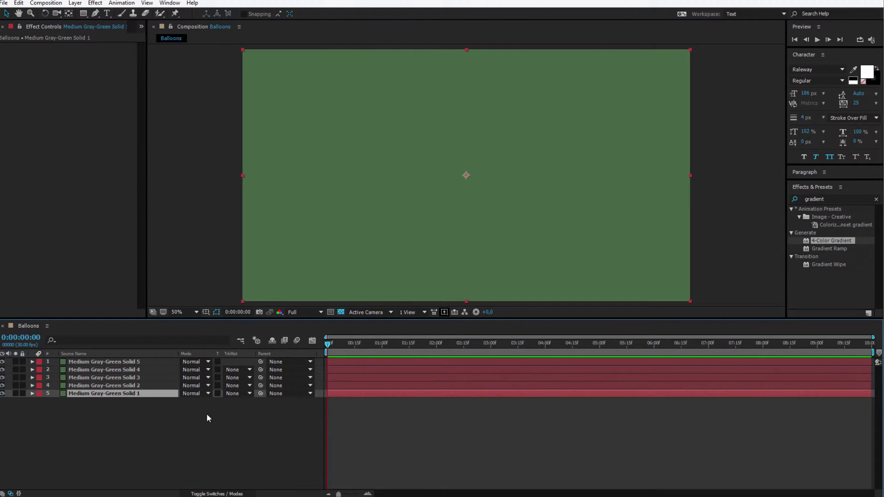
pyautogui.click(175, 418)
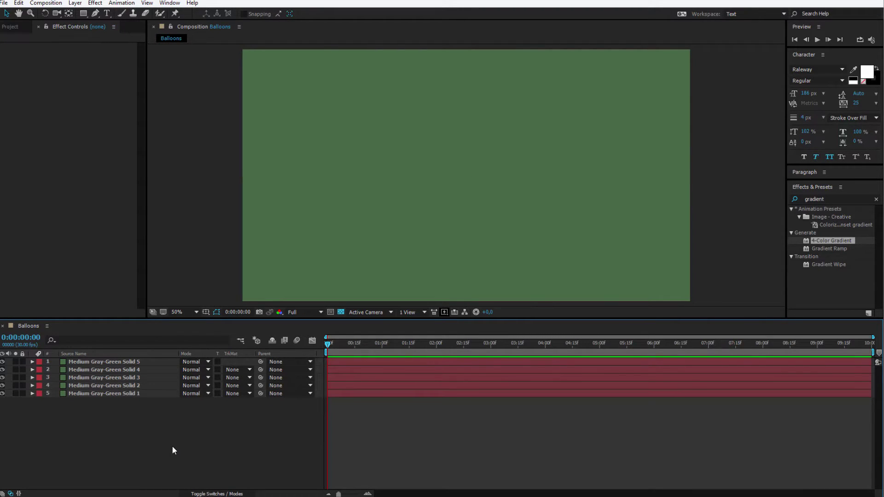